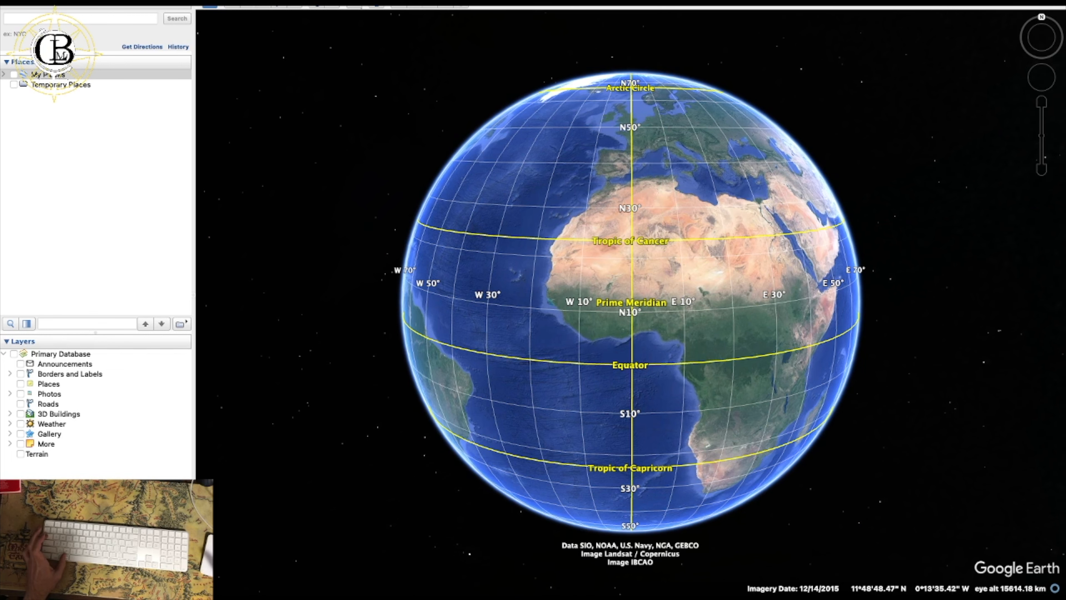
# Switch to the browser and review the Earth Pro on desktop download section of the Earth Versions page.
pyautogui.press('super+Tab')
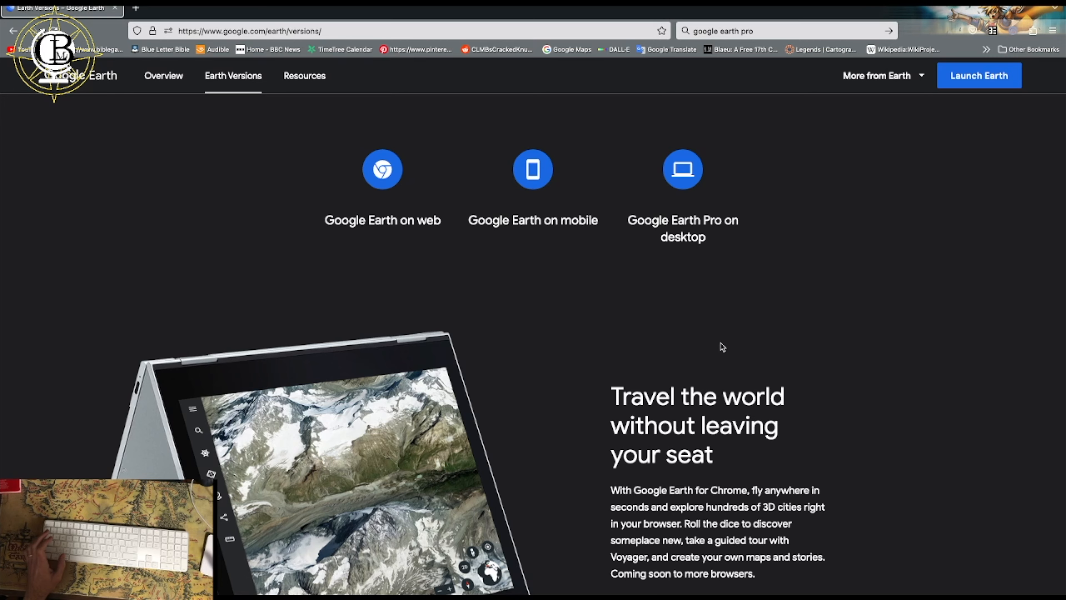
pyautogui.scroll(-10, 625, 336)
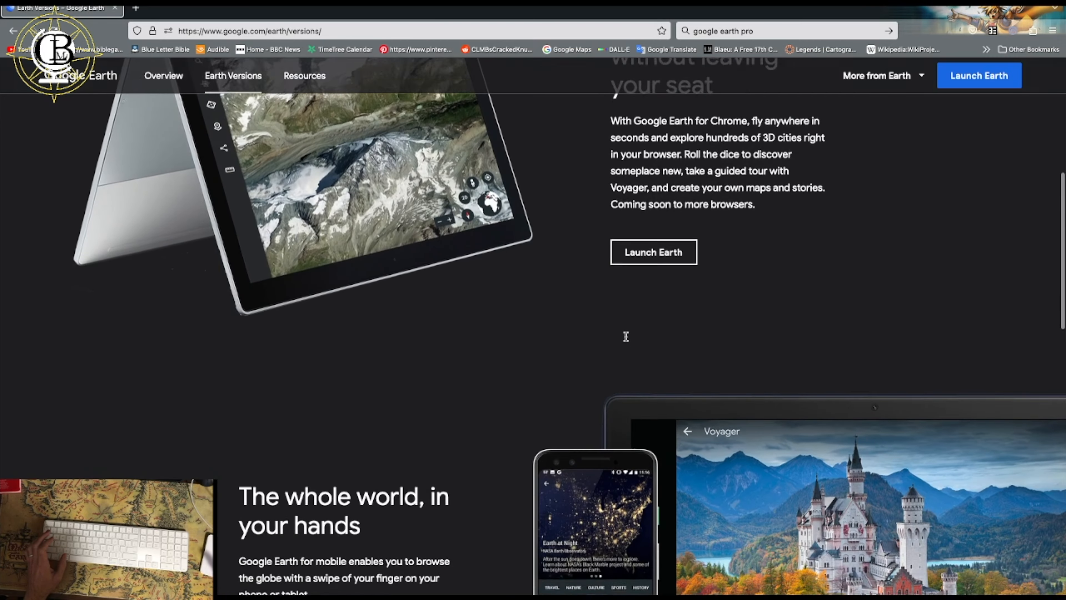
pyautogui.scroll(-15, 626, 336)
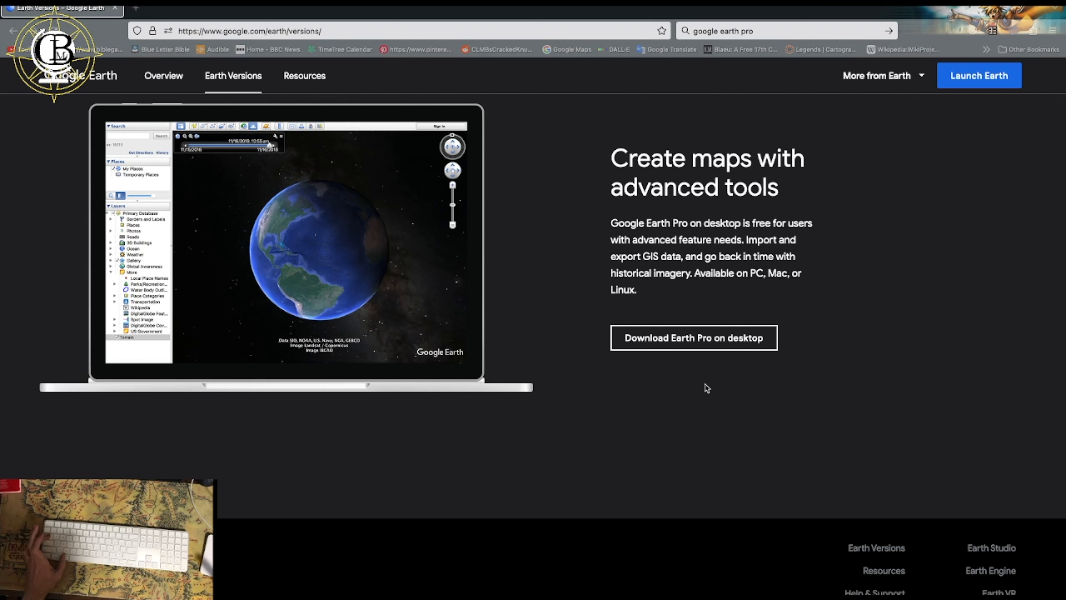
pyautogui.press('super+Tab')
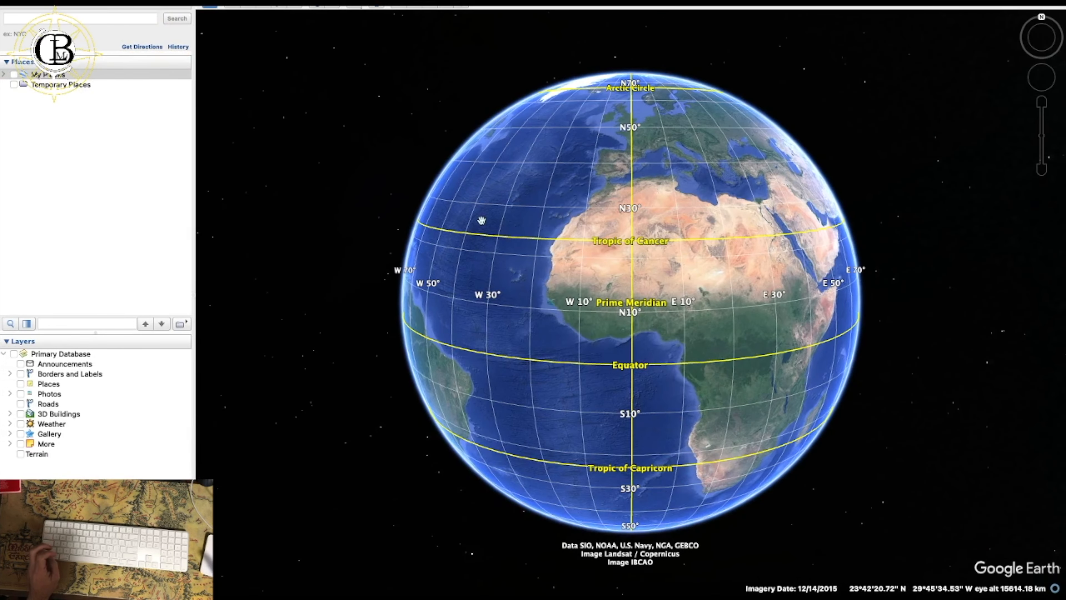
# In Google Earth Pro, start a new image overlay using Aliadur (3-18-2022).png from the Desktop.
pyautogui.click(276, 7)
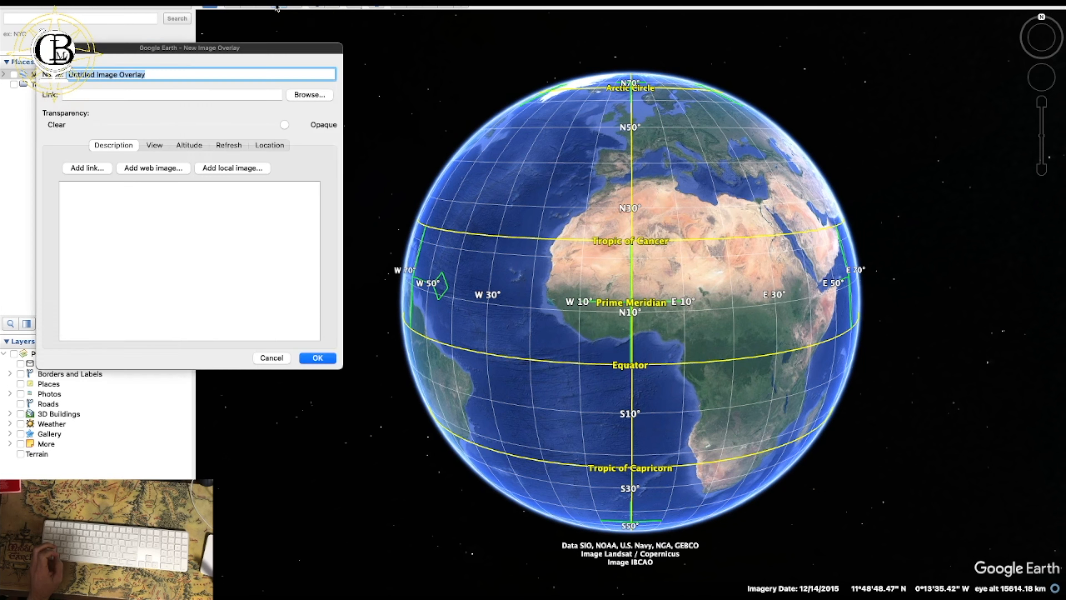
pyautogui.click(309, 95)
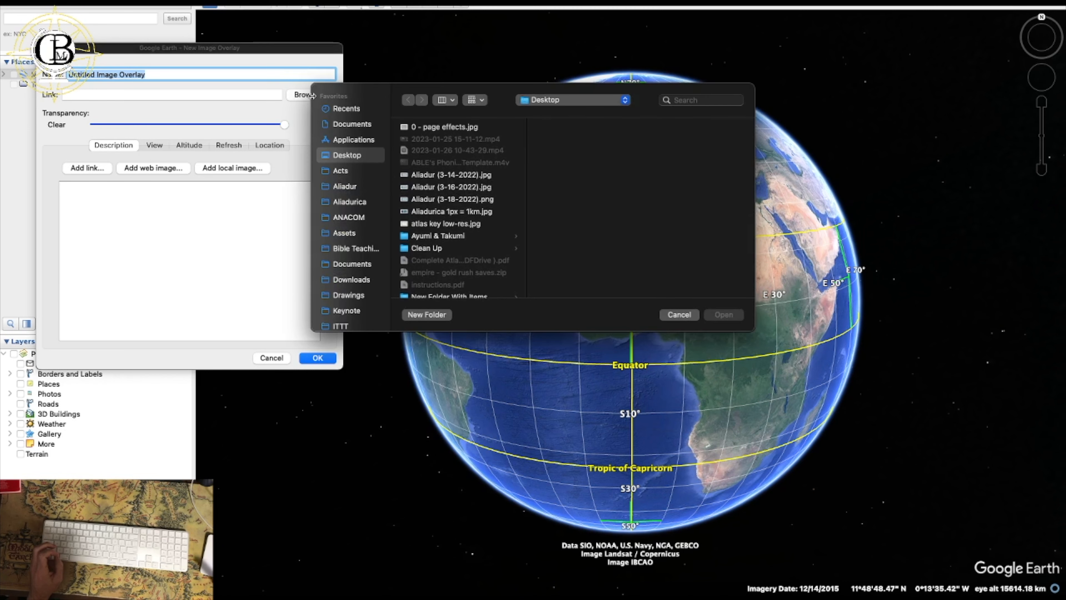
pyautogui.click(447, 200)
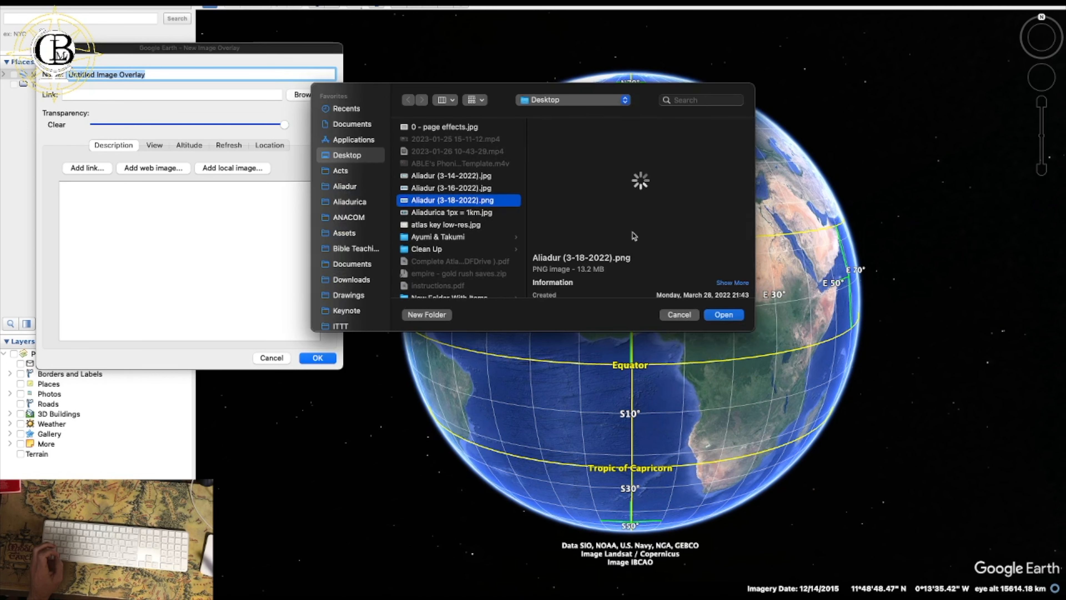
pyautogui.click(728, 318)
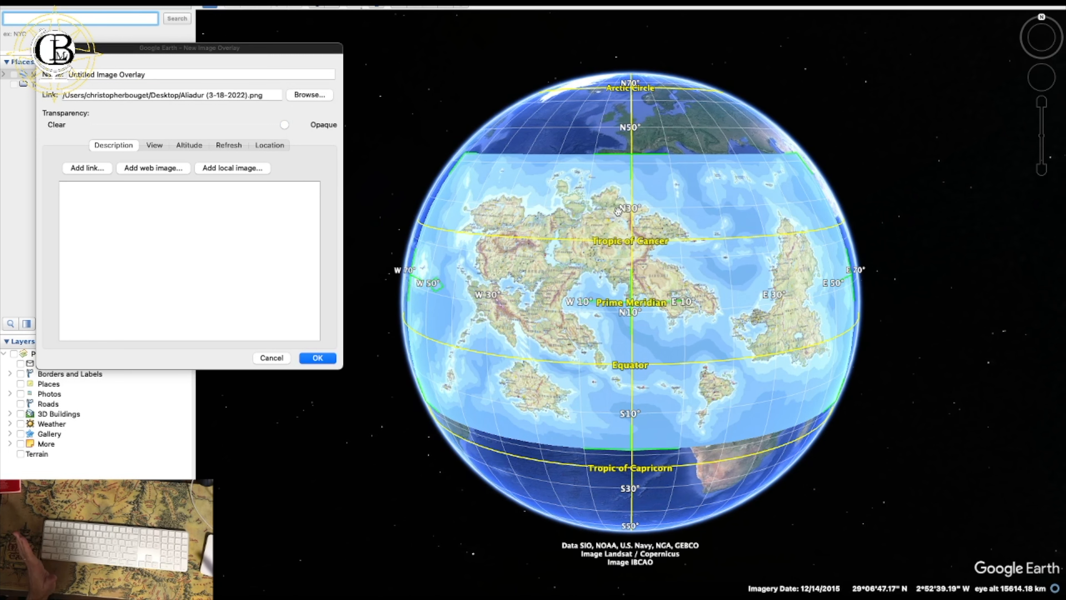
# Set the degrees of the overlay's north latitude to 55 and create the overlay.
pyautogui.moveTo(622, 237); pyautogui.dragTo(755, 353)
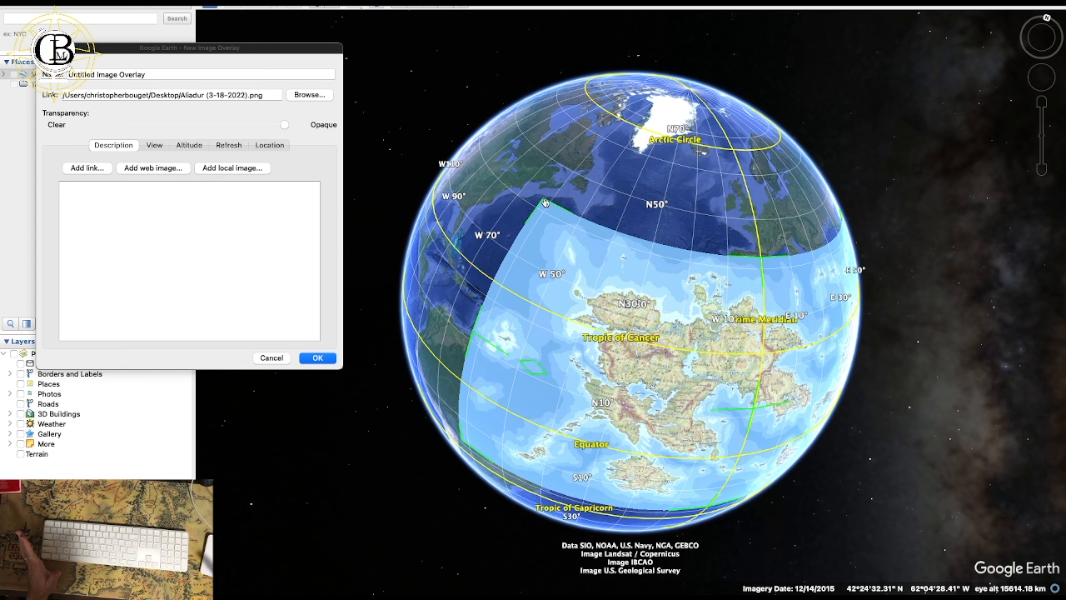
pyautogui.click(265, 150)
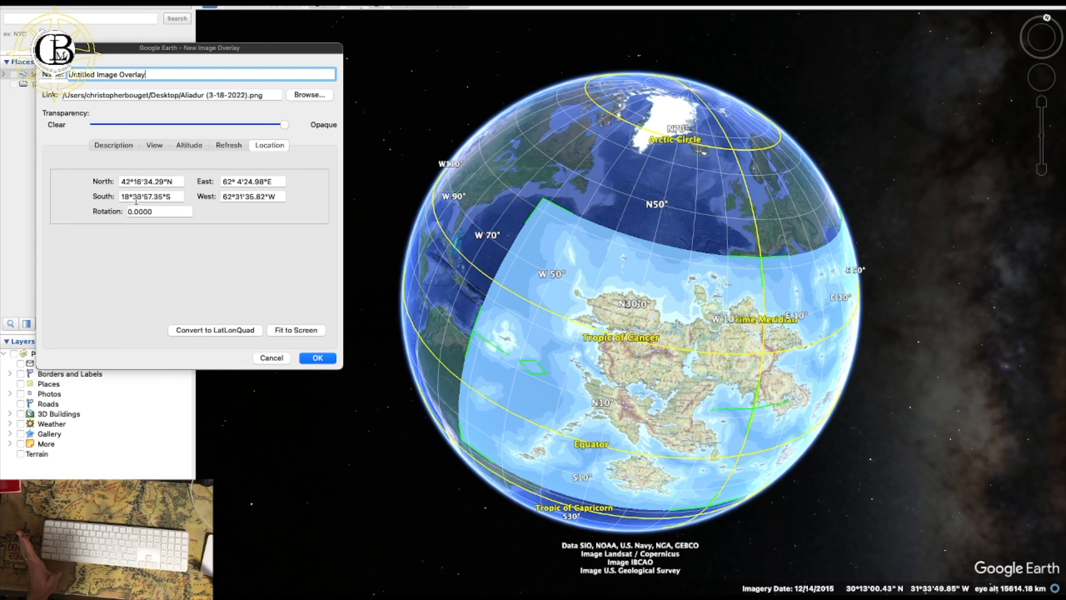
pyautogui.moveTo(616, 348); pyautogui.dragTo(500, 270)
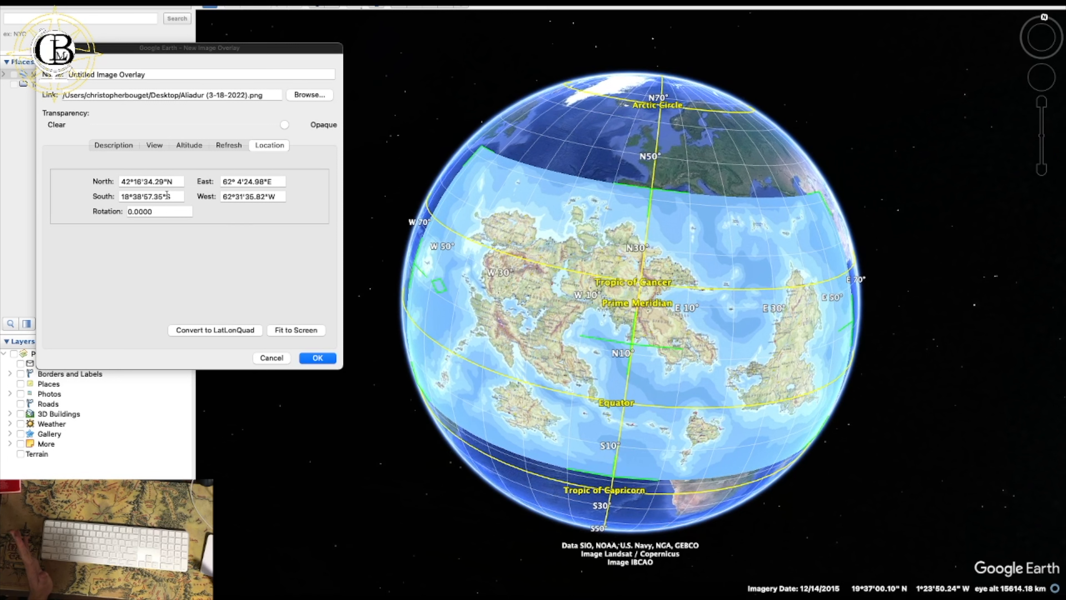
pyautogui.click(125, 183)
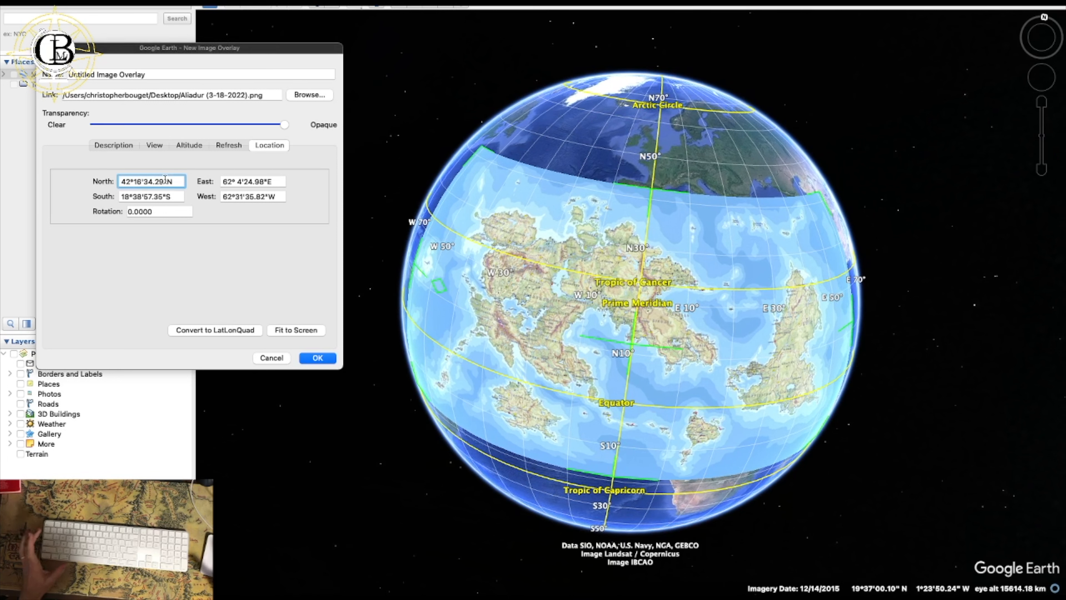
pyautogui.press('BackSpace')
pyautogui.press('BackSpace')
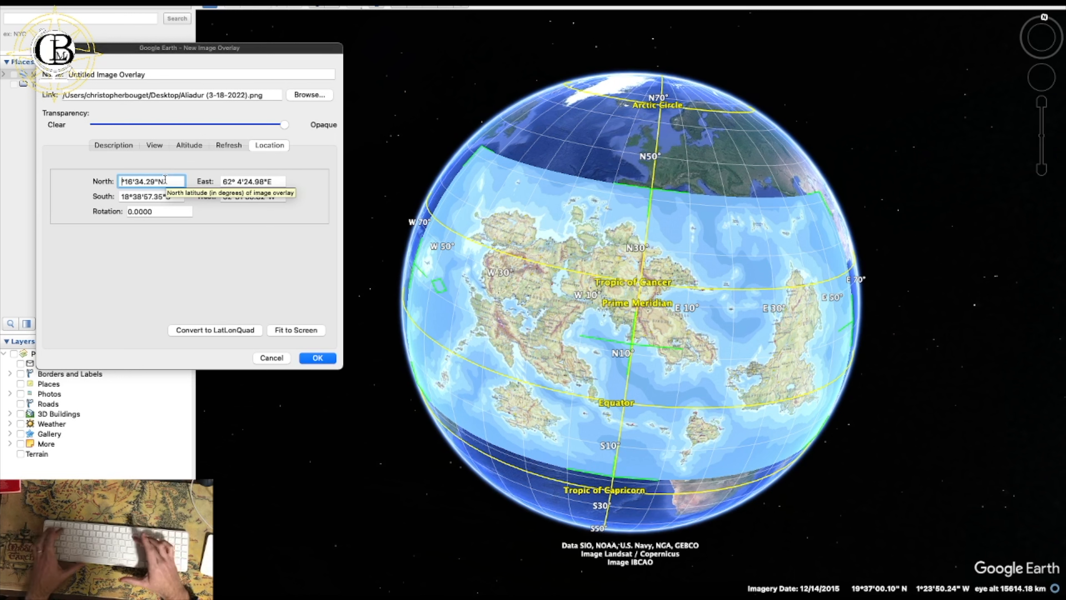
pyautogui.write('55')
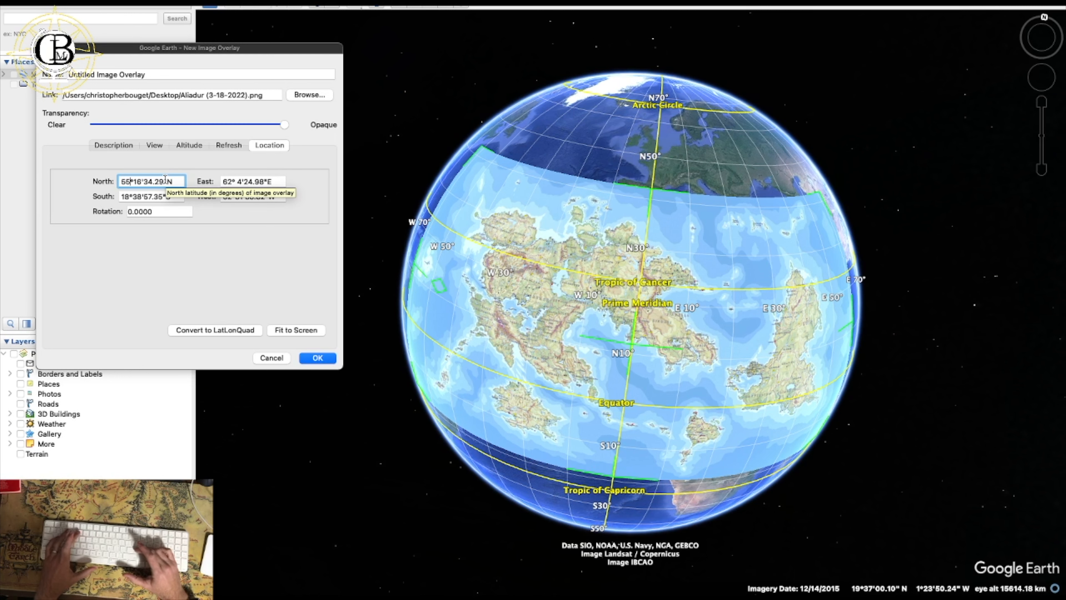
pyautogui.press('Return')
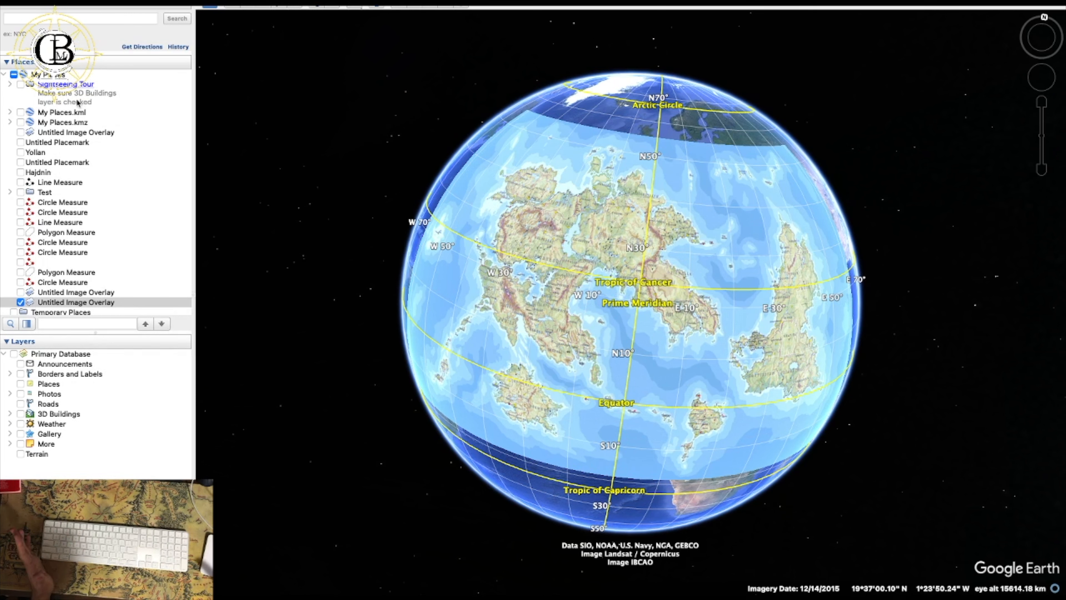
# Reopen the new map overlay's properties and stretch its northwest corner up to the North Pole.
pyautogui.rightClick(83, 302)
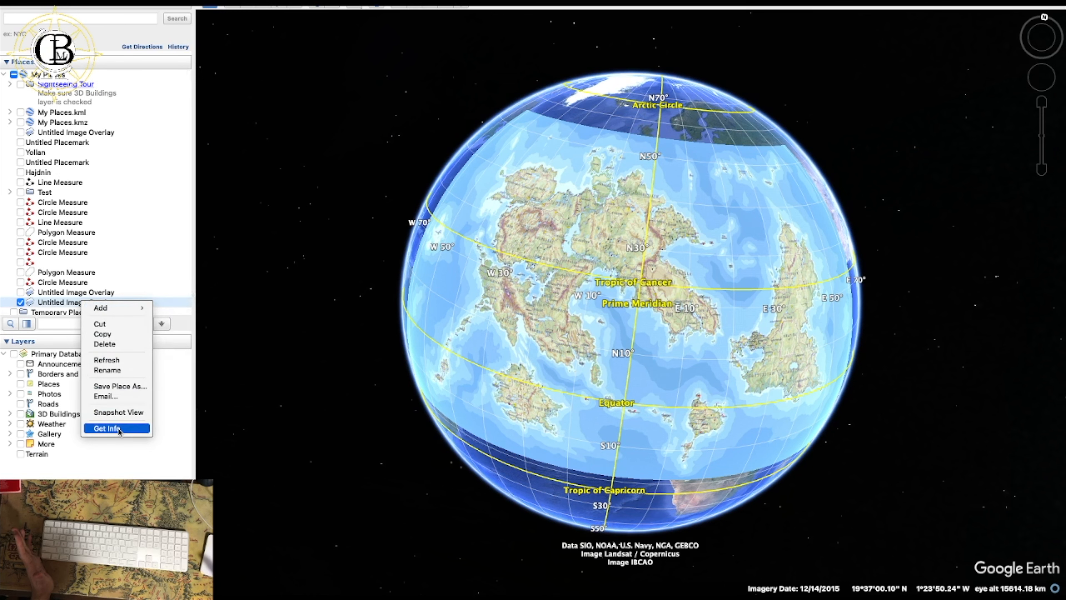
pyautogui.click(110, 428)
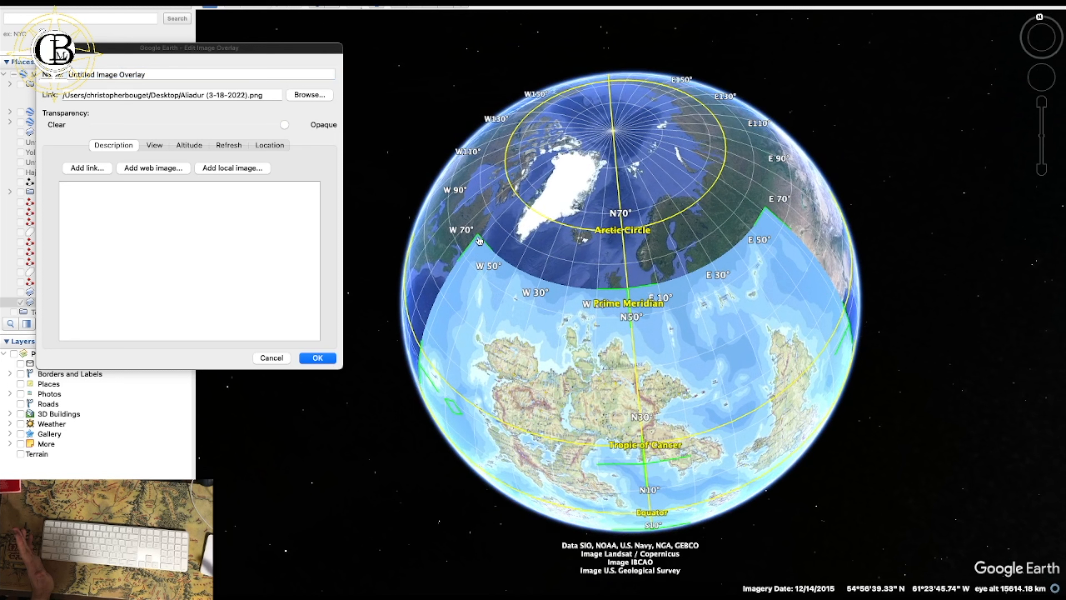
pyautogui.moveTo(480, 239); pyautogui.dragTo(618, 137)
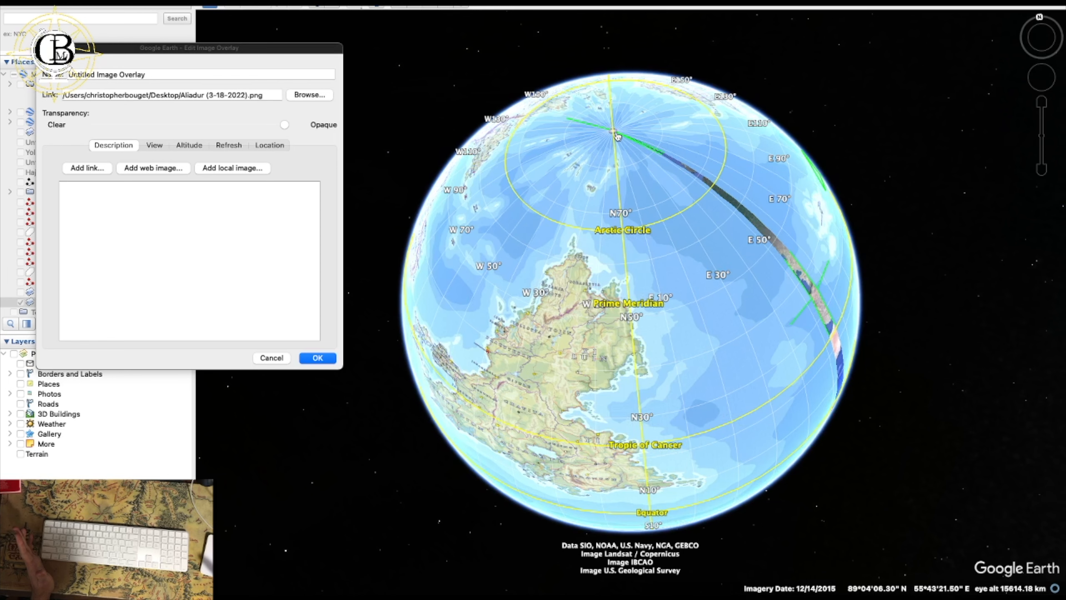
# Stretch the overlay's southern corner to the South Pole, check the wrapped map around the globe, and apply the changes.
pyautogui.moveTo(618, 257); pyautogui.dragTo(644, 67)
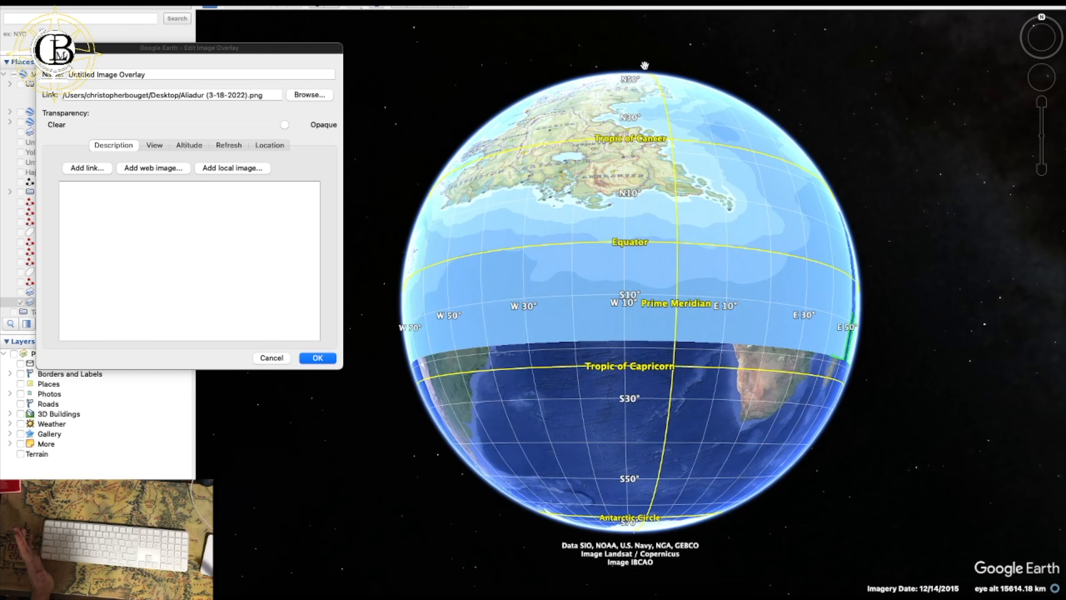
pyautogui.moveTo(661, 226); pyautogui.dragTo(514, 118)
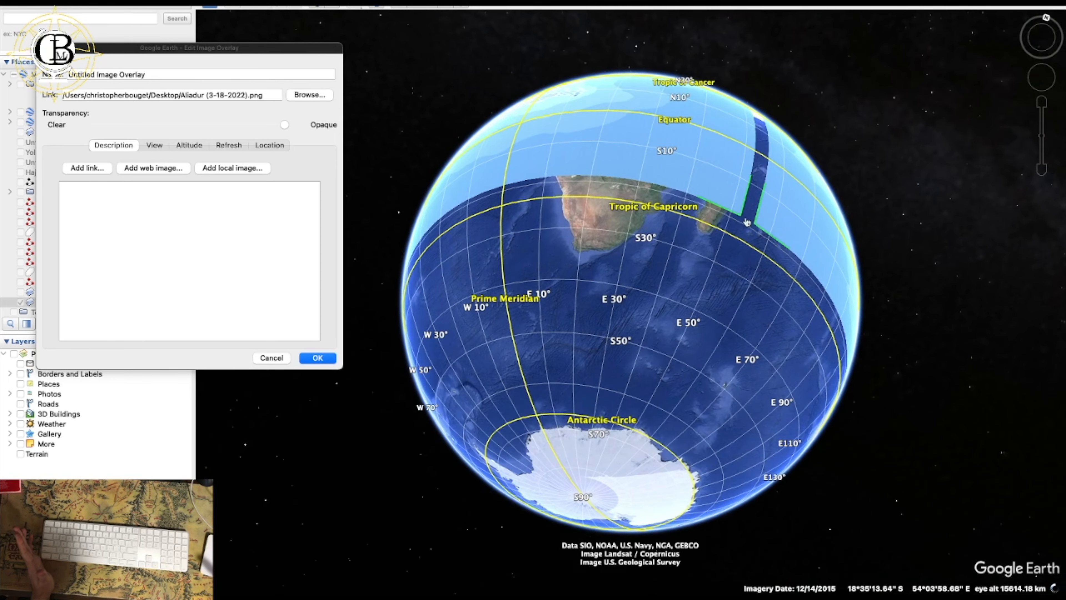
pyautogui.moveTo(741, 219); pyautogui.dragTo(584, 499)
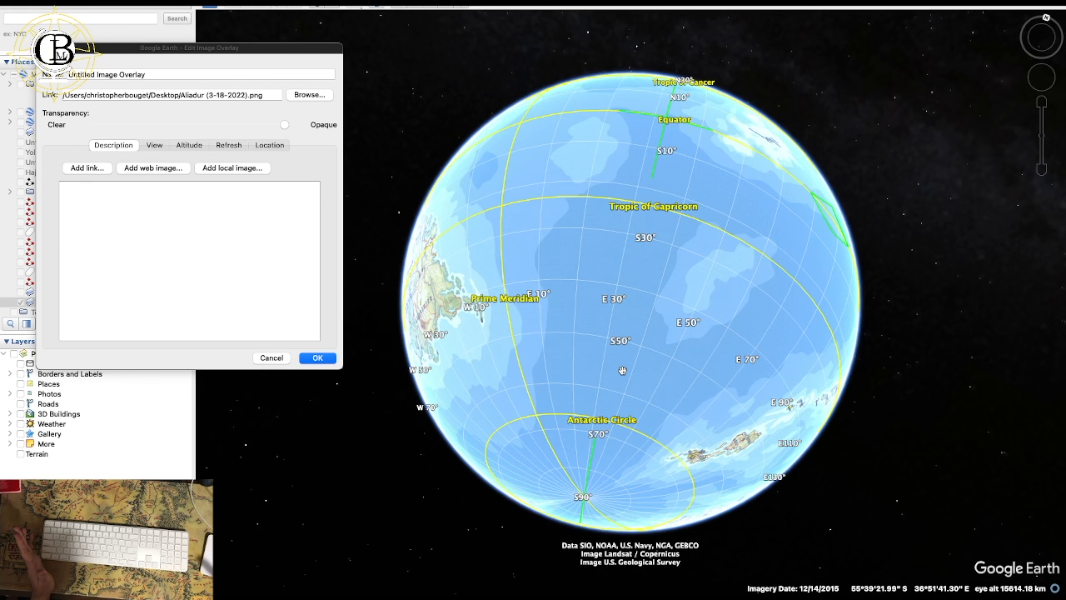
pyautogui.moveTo(623, 371); pyautogui.dragTo(604, 477)
pyautogui.moveTo(572, 376); pyautogui.dragTo(705, 458)
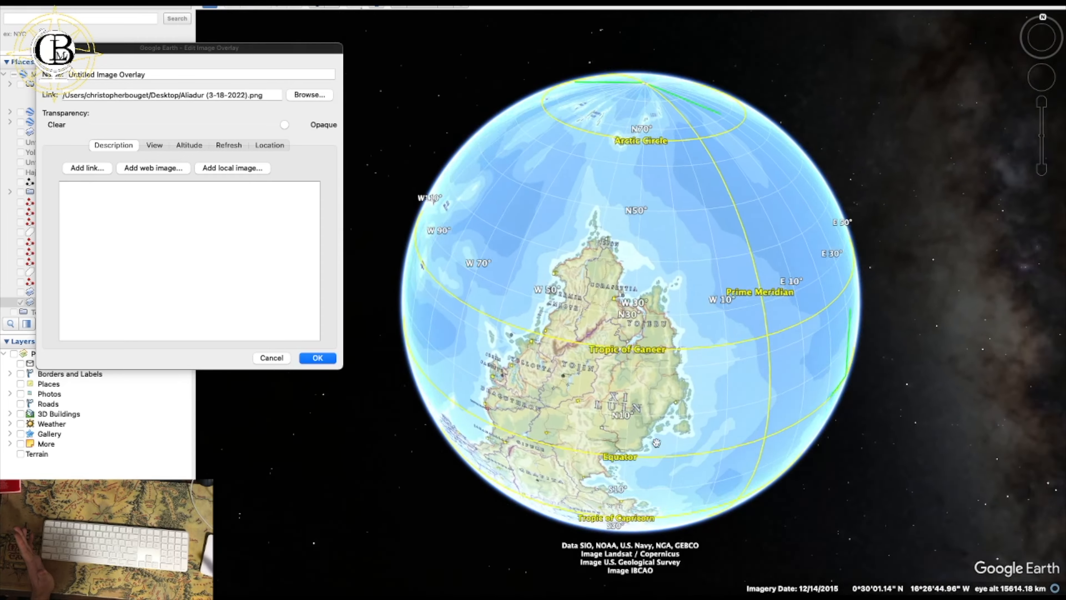
pyautogui.moveTo(596, 416); pyautogui.dragTo(764, 330)
pyautogui.moveTo(635, 339); pyautogui.dragTo(803, 297)
pyautogui.moveTo(600, 287); pyautogui.dragTo(746, 338)
pyautogui.moveTo(617, 287); pyautogui.dragTo(683, 313)
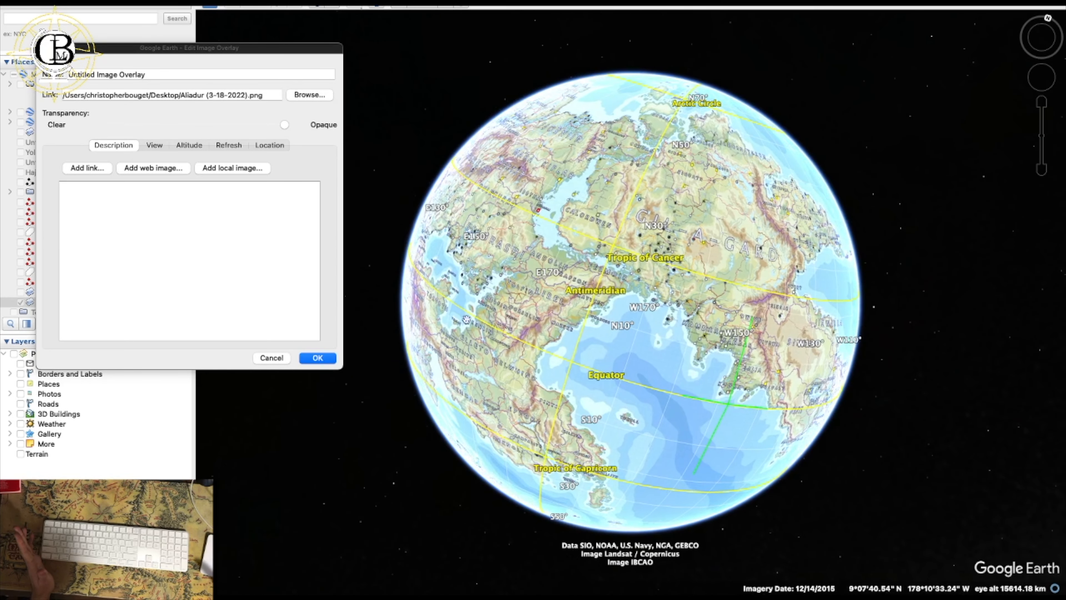
pyautogui.click(318, 358)
# Reset the globe to north-up and examine the map's regions and cities around Kiplar, Izcradra and Calordwen at several zoom levels.
pyautogui.moveTo(518, 236); pyautogui.dragTo(630, 305)
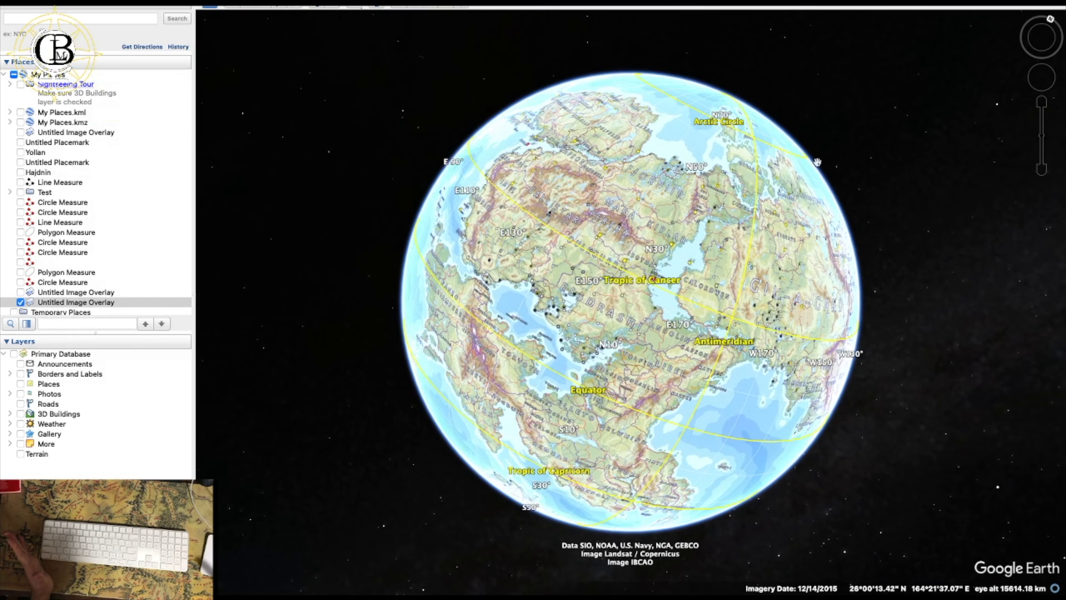
pyautogui.press('n')
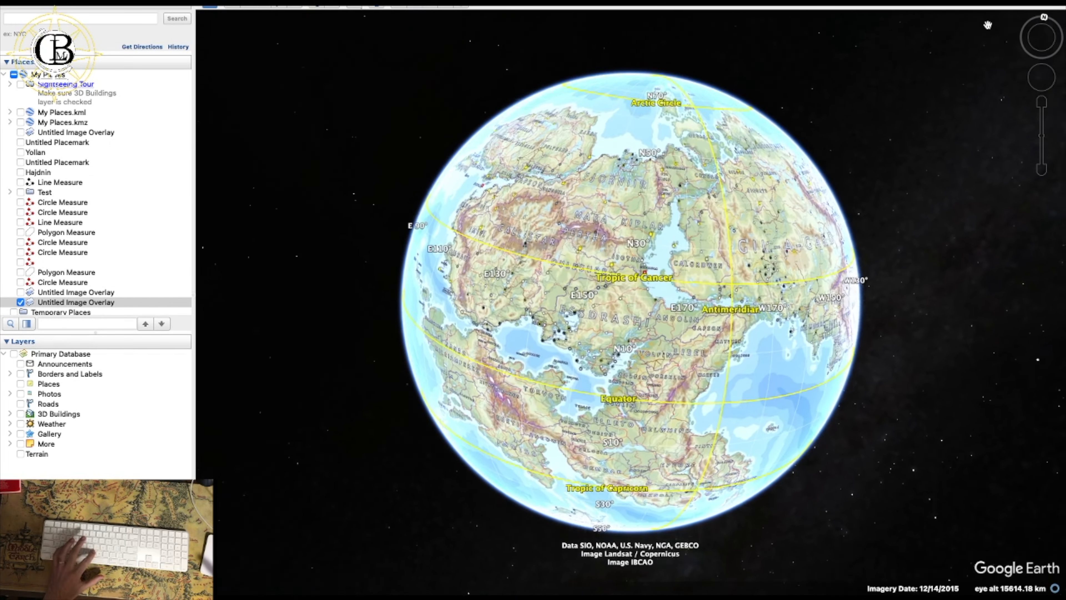
pyautogui.scroll(5, 606, 264)
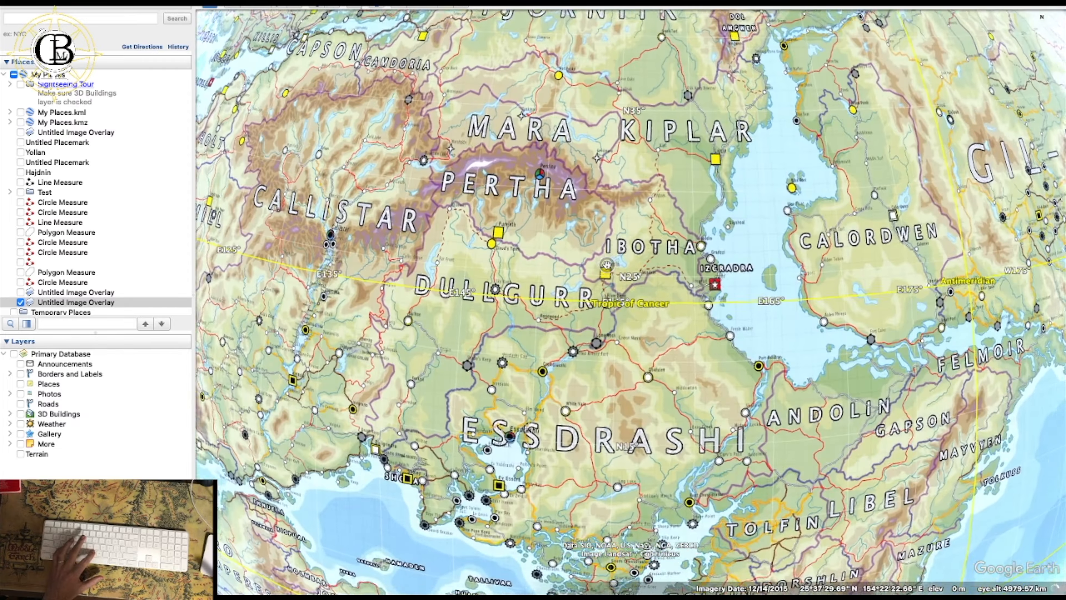
pyautogui.press('Up')
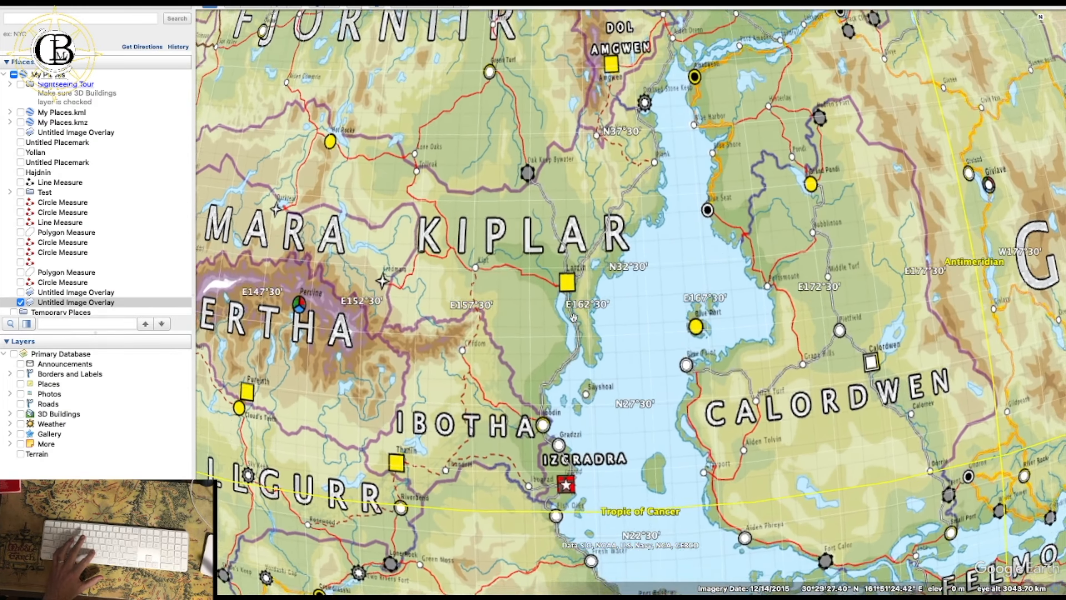
pyautogui.press('Down')
pyautogui.press('Down')
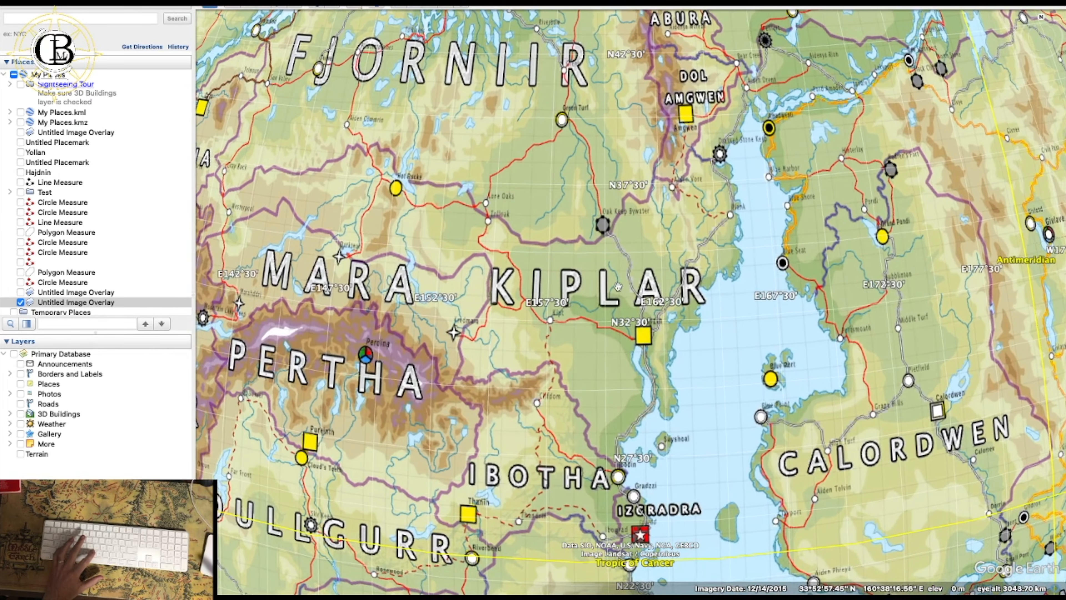
pyautogui.press('Down')
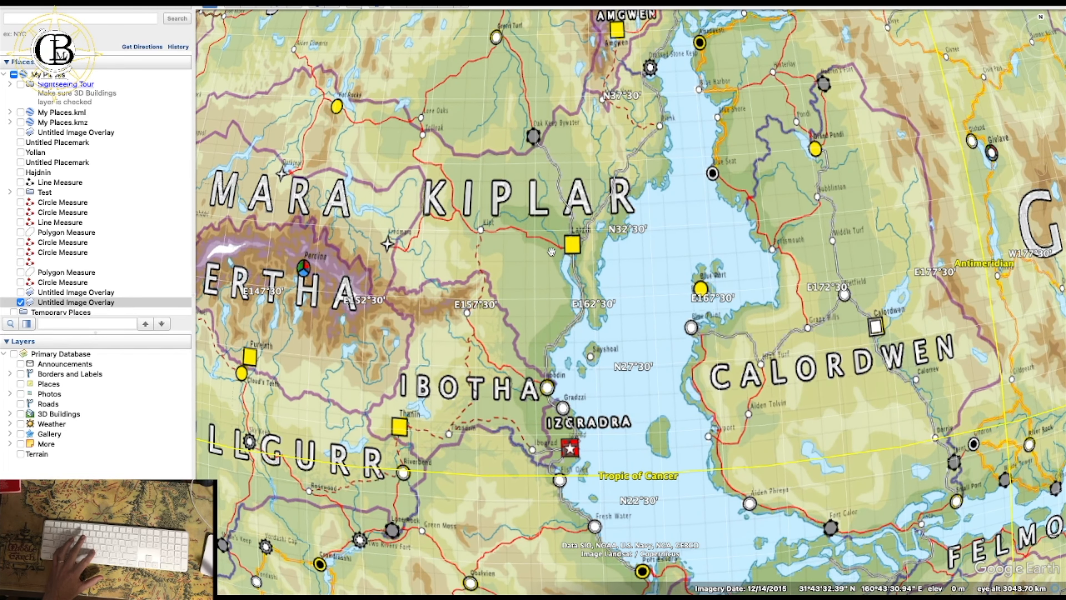
pyautogui.scroll(-5, 566, 303)
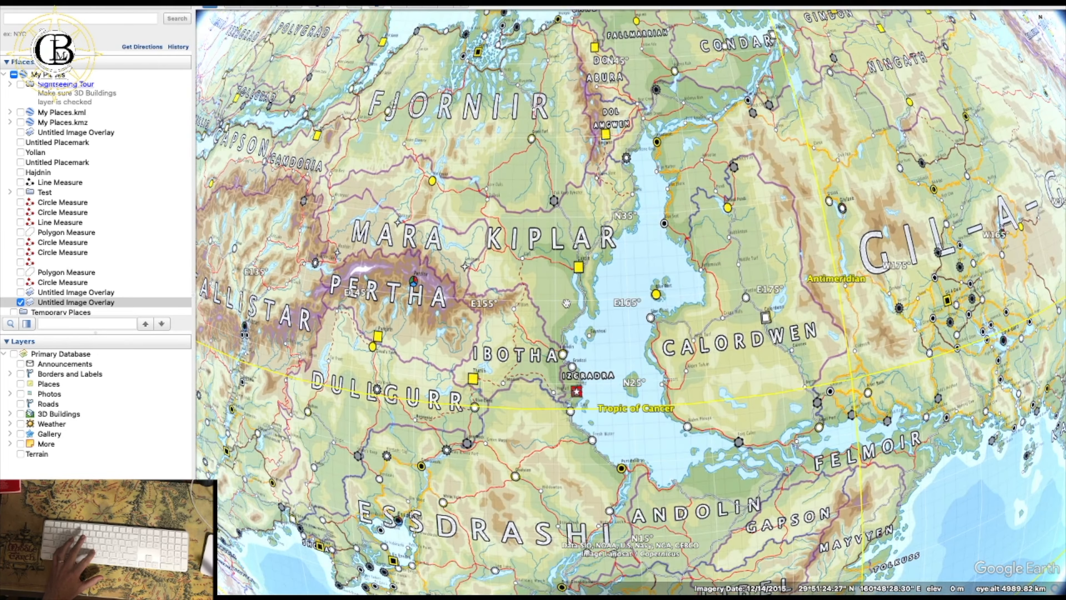
pyautogui.scroll(10, 695, 353)
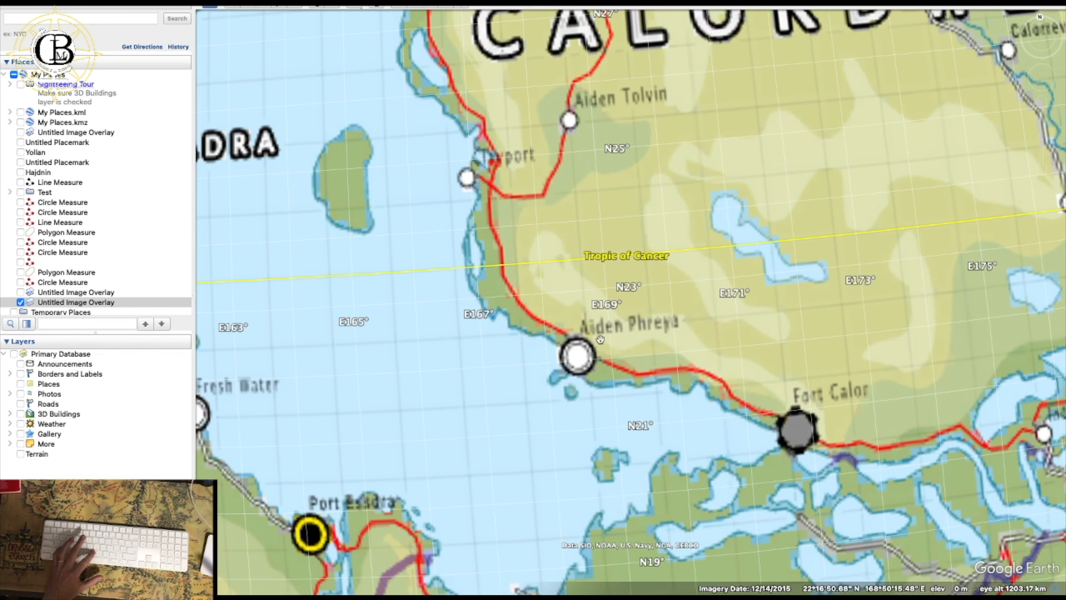
pyautogui.scroll(-5, 604, 337)
pyautogui.scroll(-3, 588, 336)
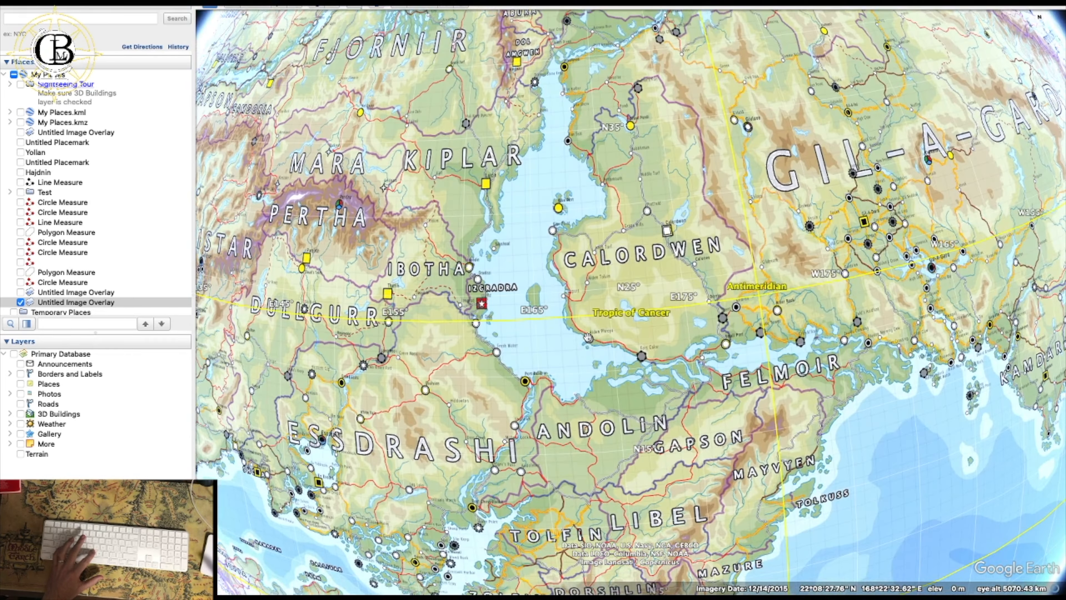
pyautogui.scroll(5, 587, 337)
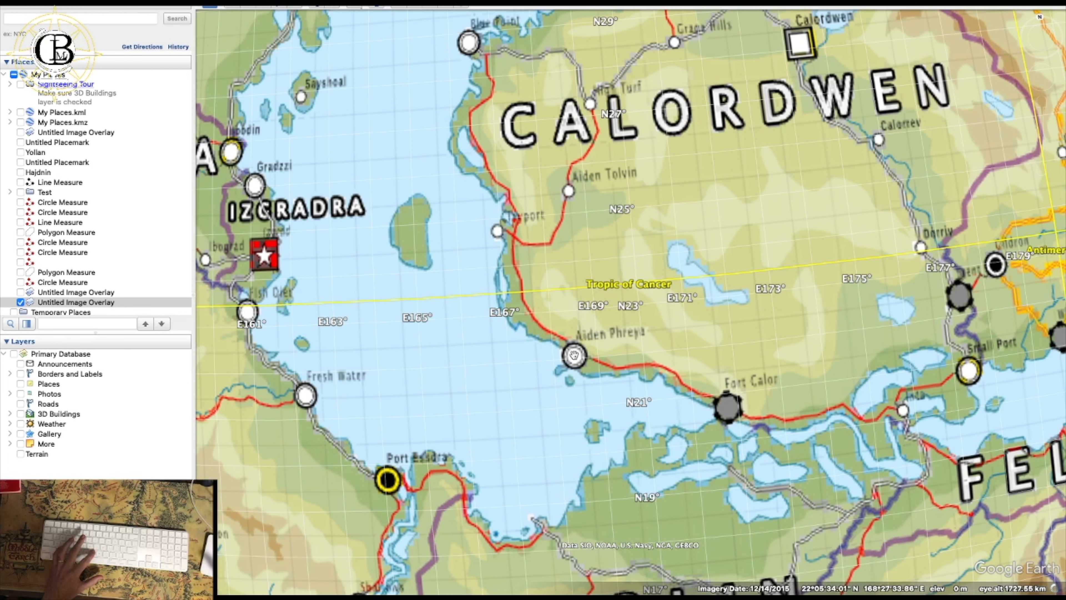
pyautogui.scroll(2, 574, 355)
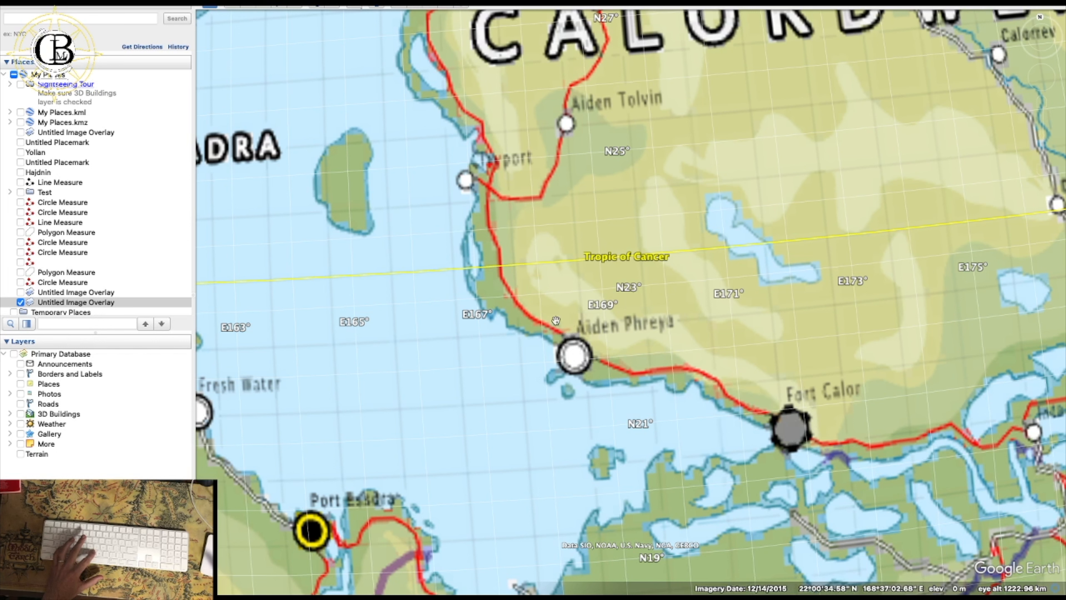
# Measure a multi-point path with the Ruler along the red road from Fort Calor to Aiden Phreya.
pyautogui.click(375, 6)
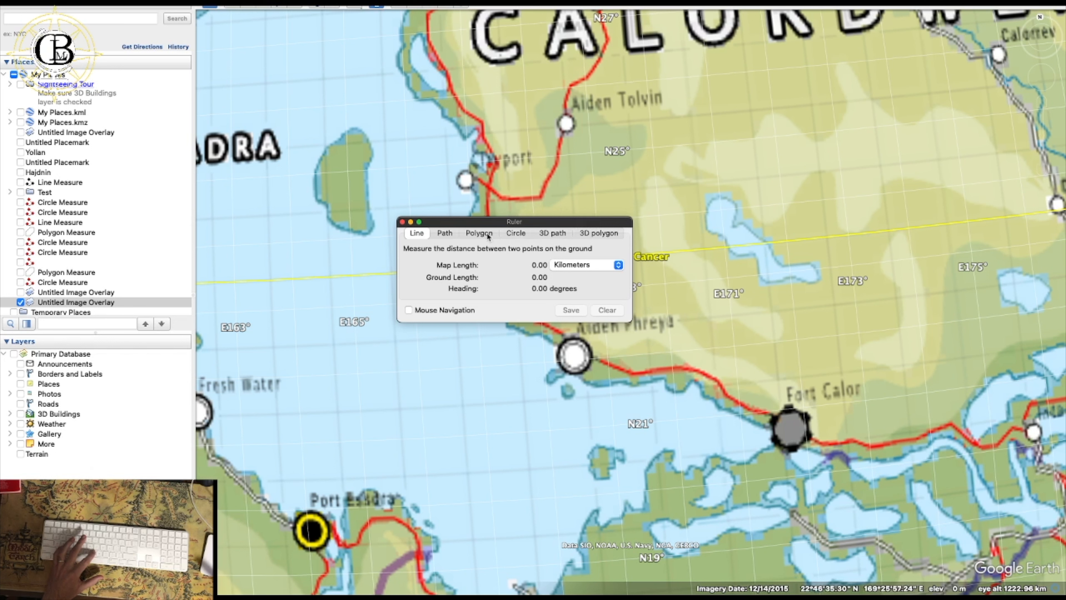
pyautogui.click(445, 234)
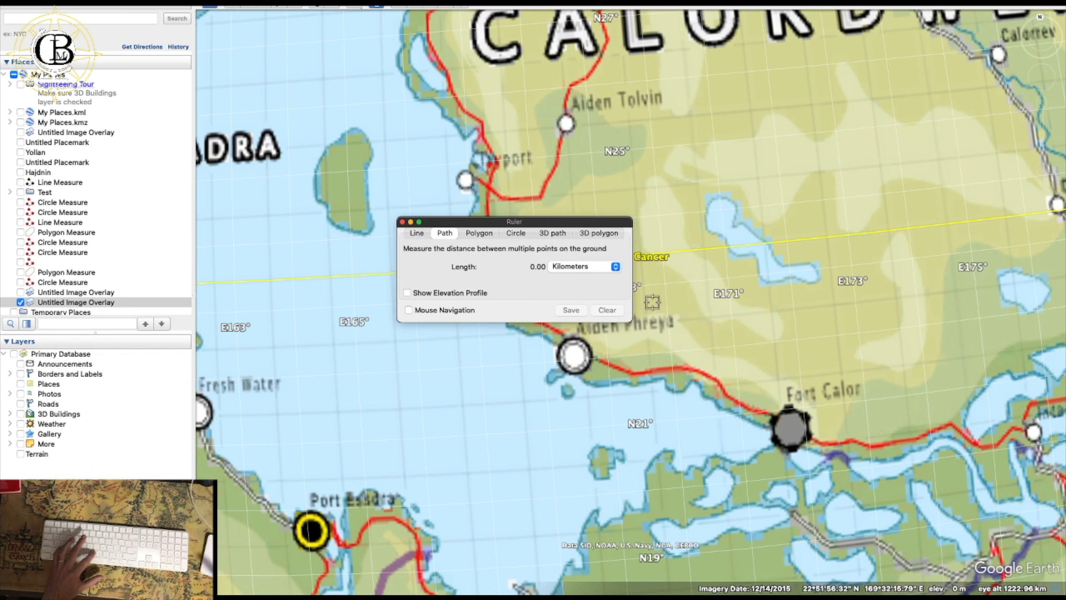
pyautogui.click(791, 433)
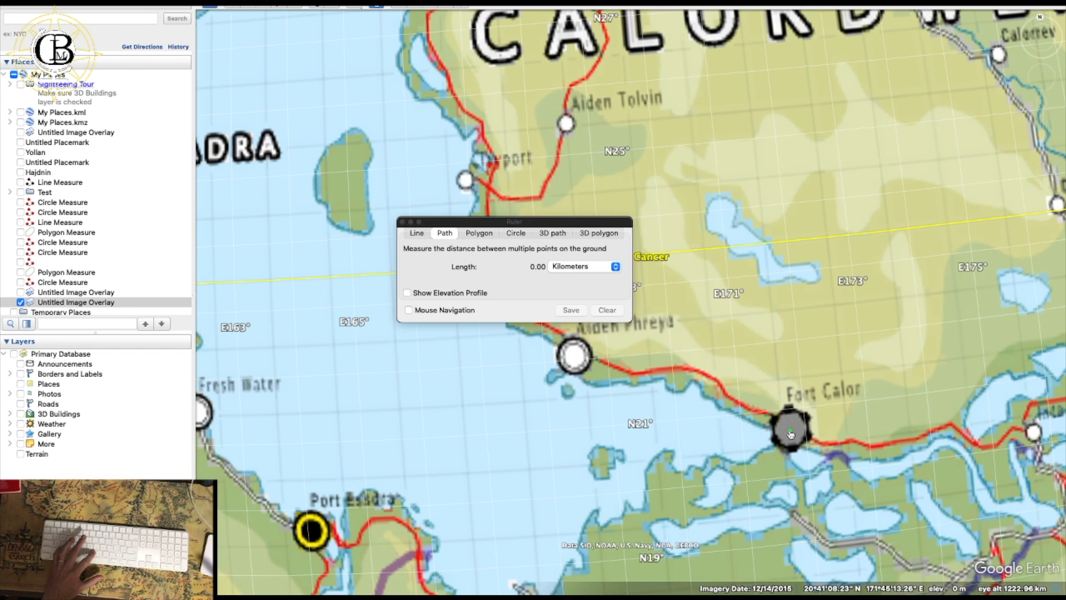
pyautogui.click(744, 408)
pyautogui.click(725, 392)
pyautogui.click(704, 374)
pyautogui.click(687, 367)
pyautogui.click(663, 370)
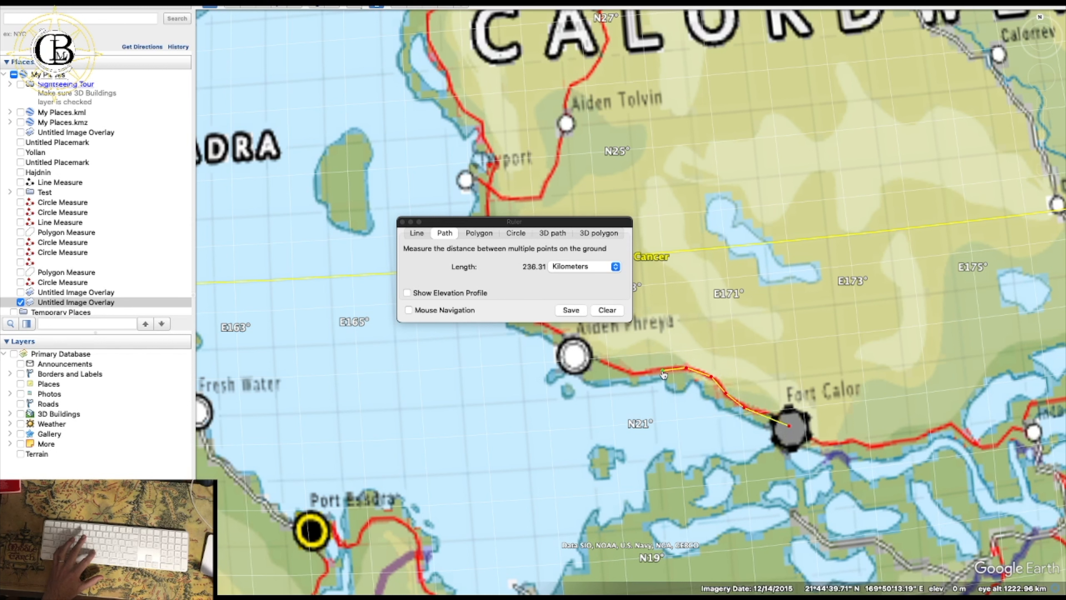
pyautogui.click(633, 373)
pyautogui.click(609, 364)
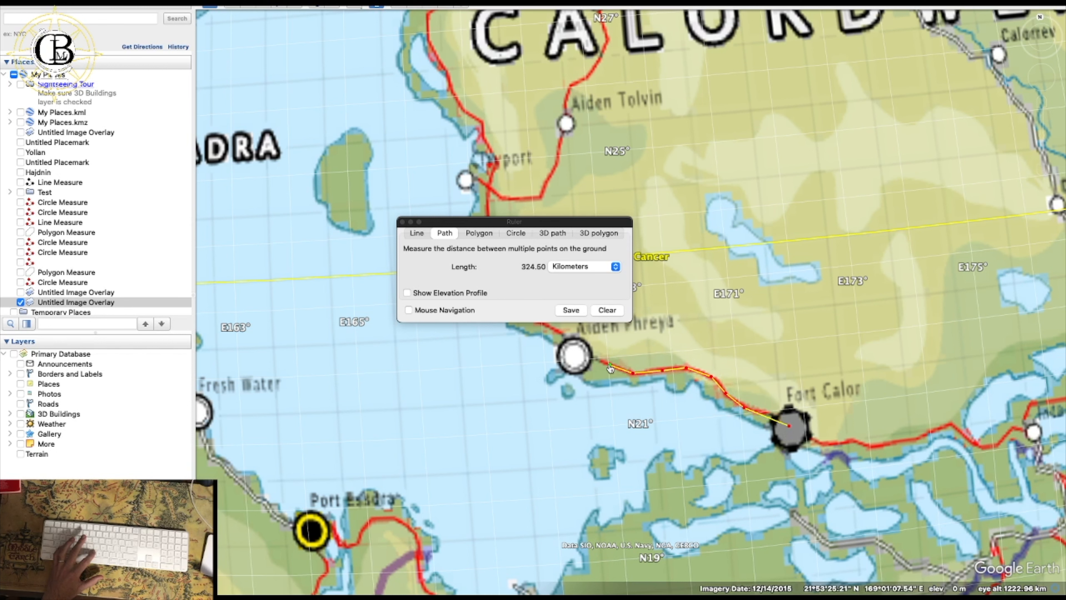
pyautogui.click(590, 358)
pyautogui.click(574, 357)
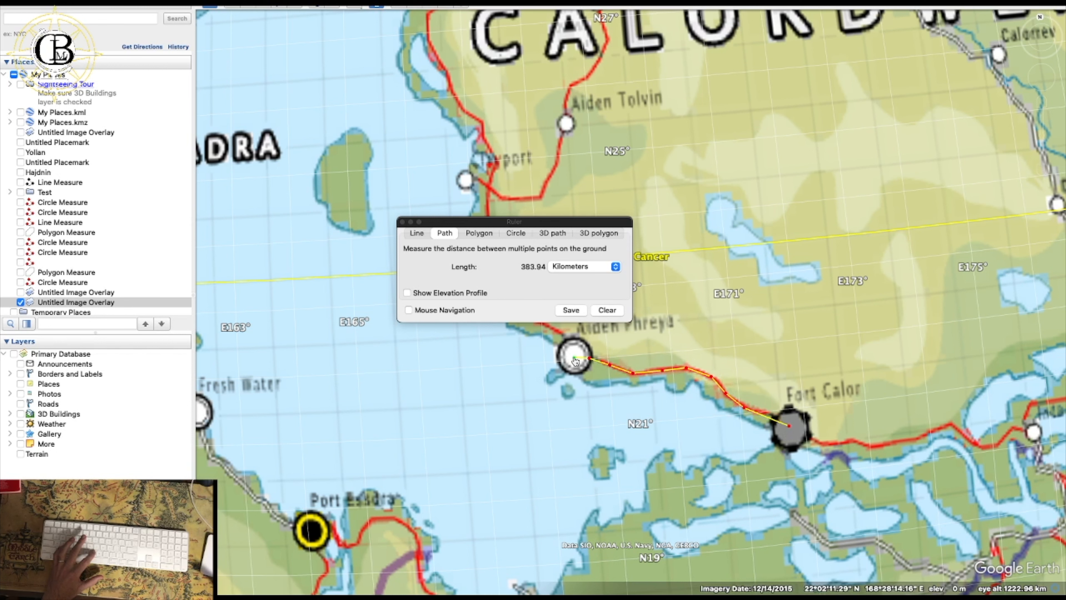
# Show the path's length in miles, then clear the measurement and close the Ruler.
pyautogui.click(565, 269)
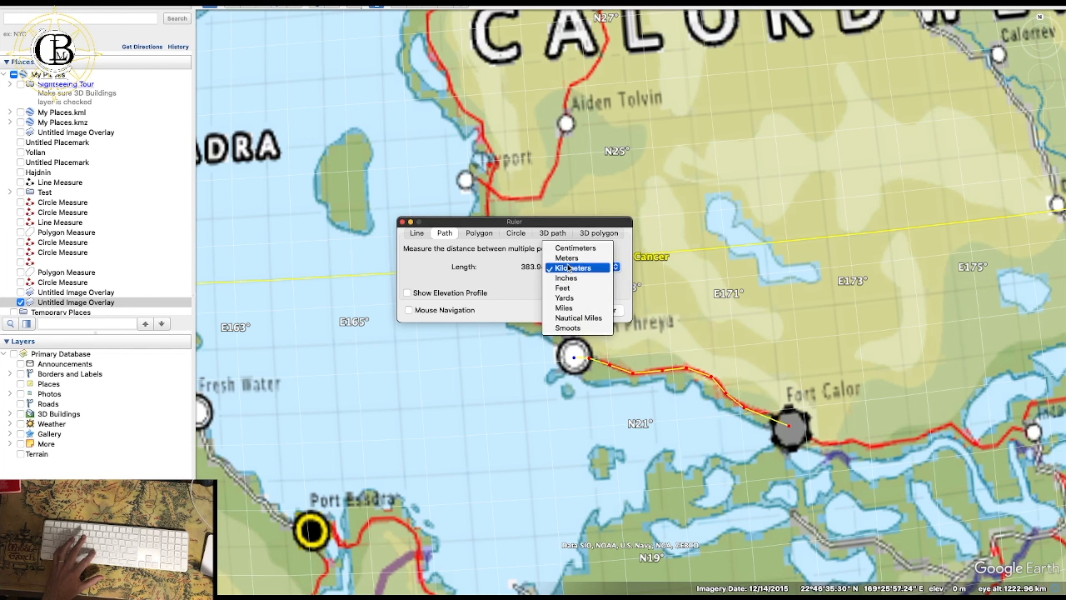
pyautogui.click(575, 308)
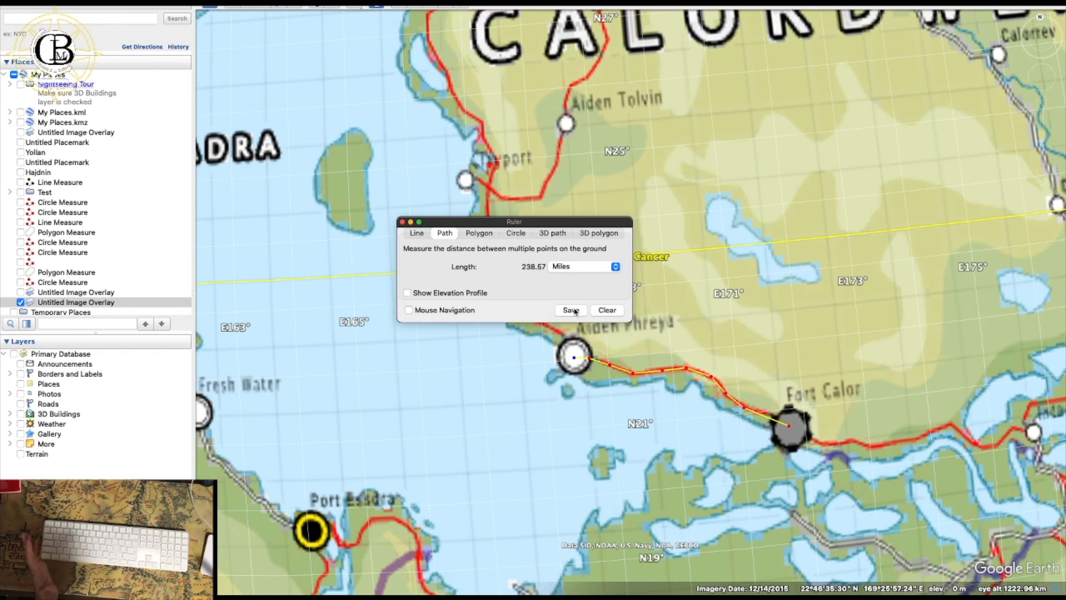
pyautogui.click(597, 311)
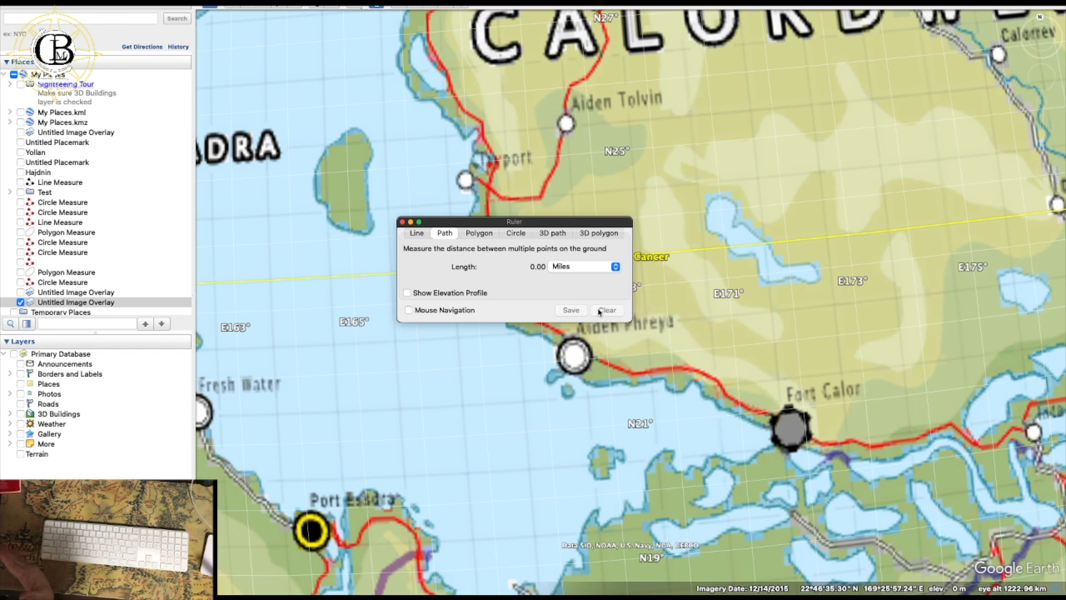
pyautogui.click(402, 222)
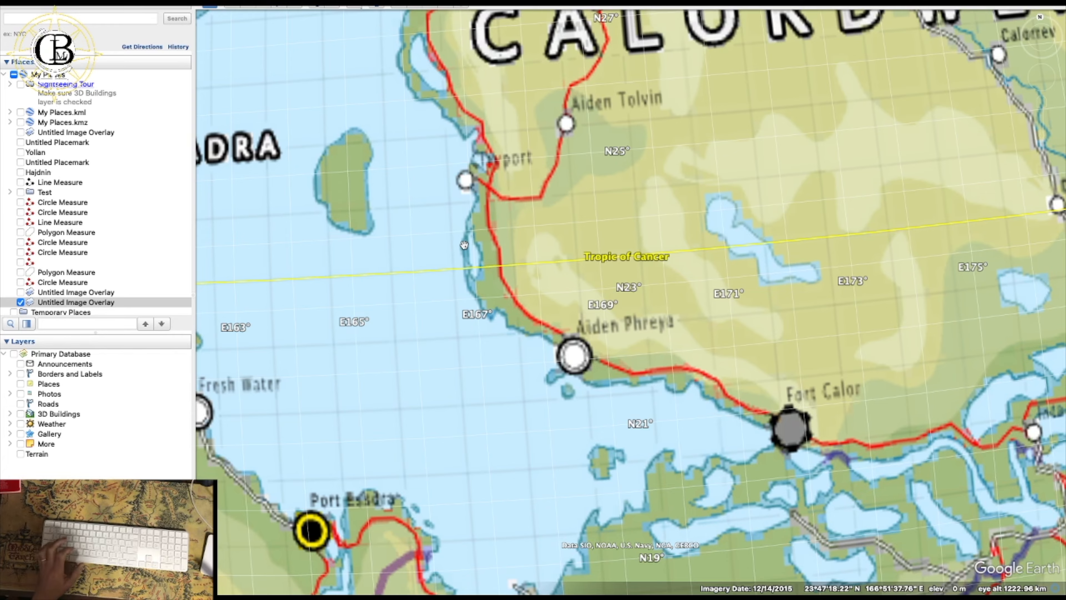
# Return to a view of the whole globe and reset it to north-up.
pyautogui.scroll(-3, 464, 245)
pyautogui.scroll(-10, 464, 245)
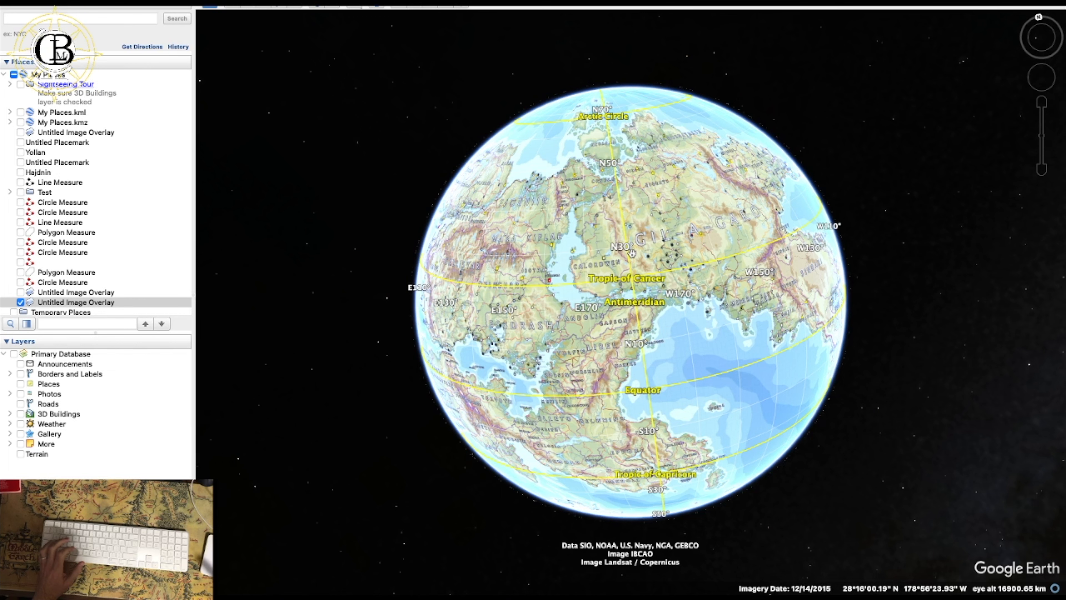
pyautogui.press('n')
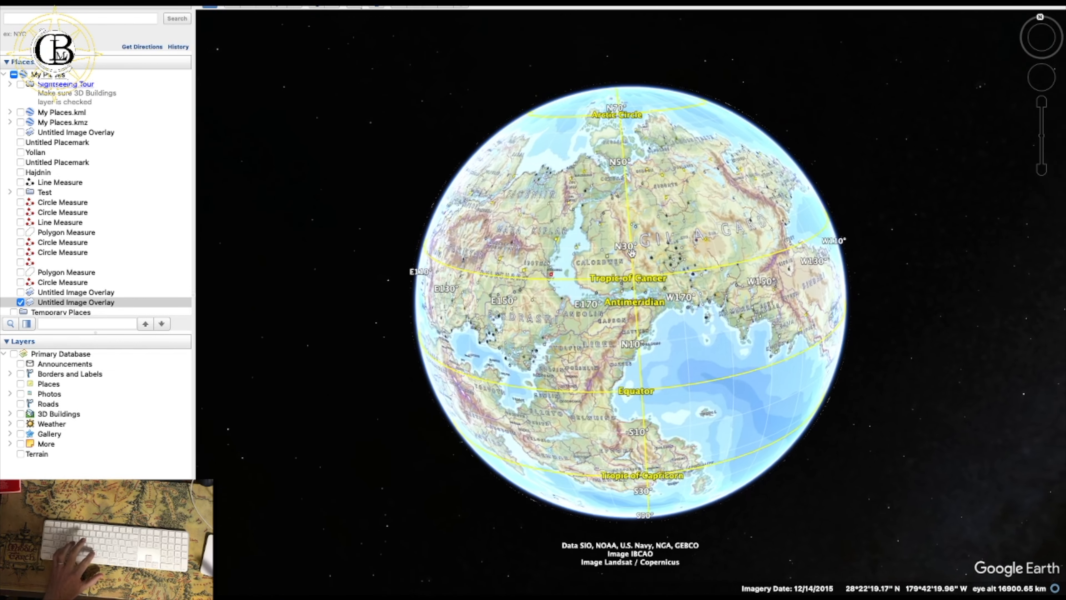